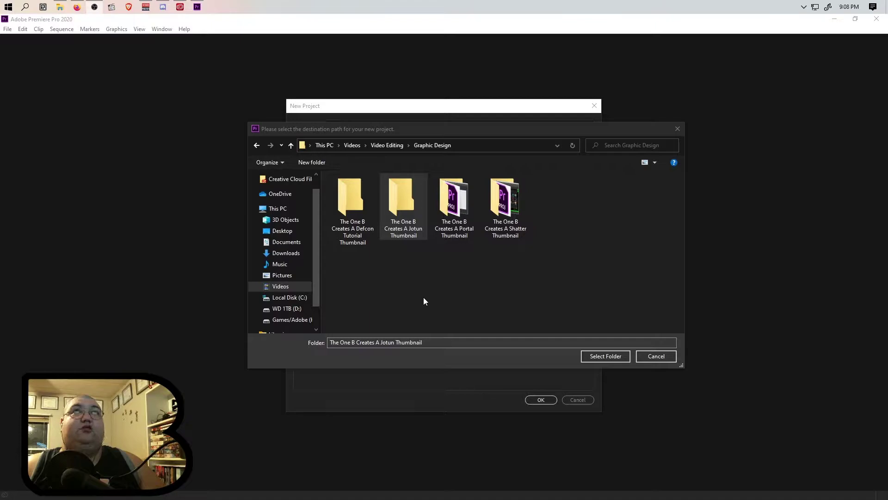
Set the new project's location to the "The One B Creates A Jotun Thumbnail" folder inside Graphic Design.
double_click(402, 199)
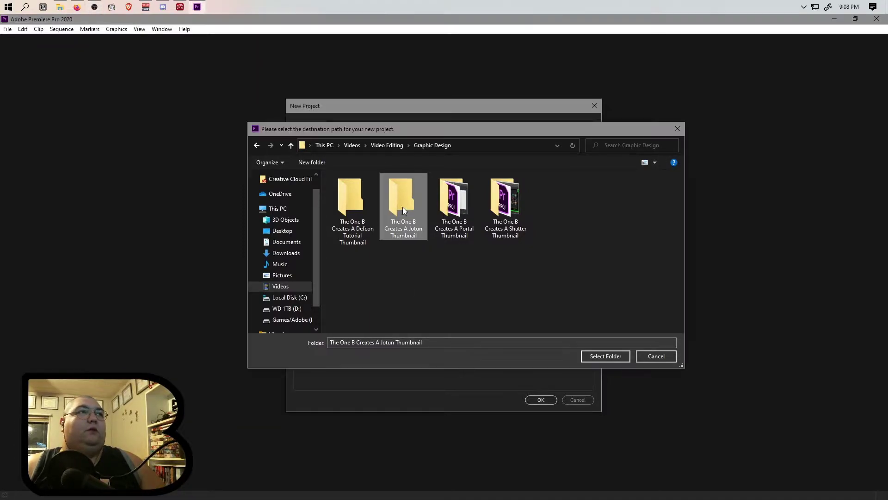
drag(470, 129, 450, 135)
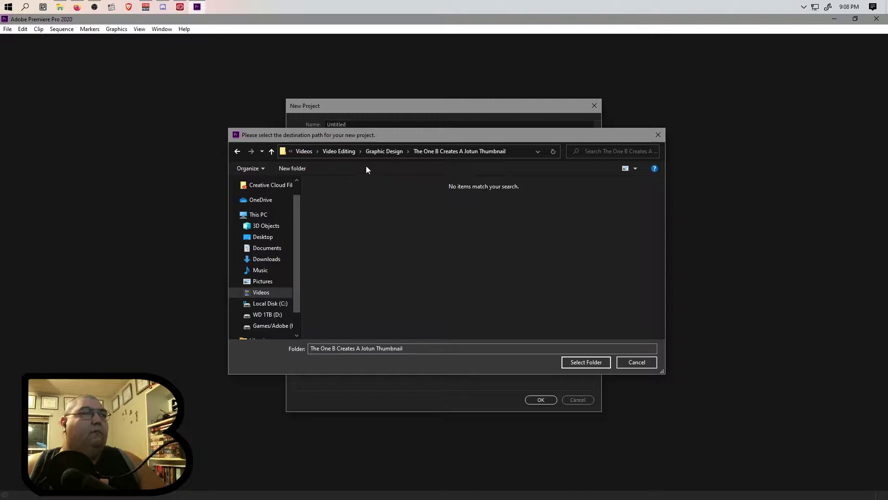
click(385, 152)
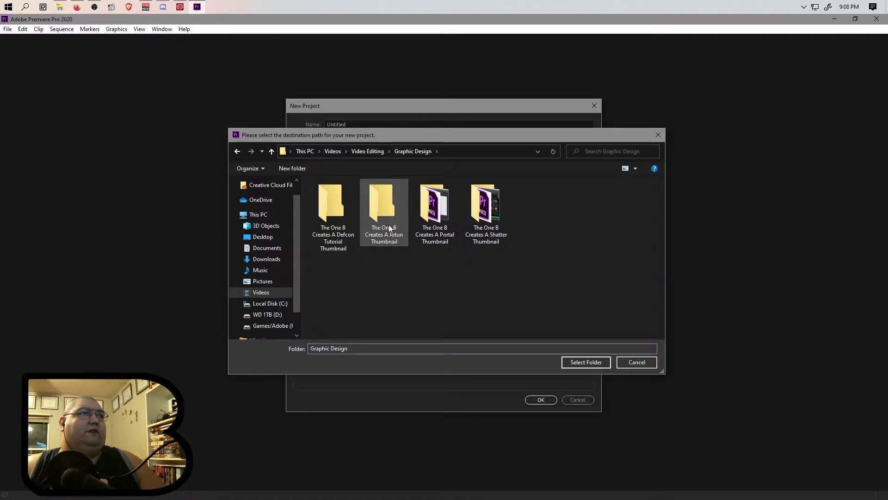
double_click(383, 203)
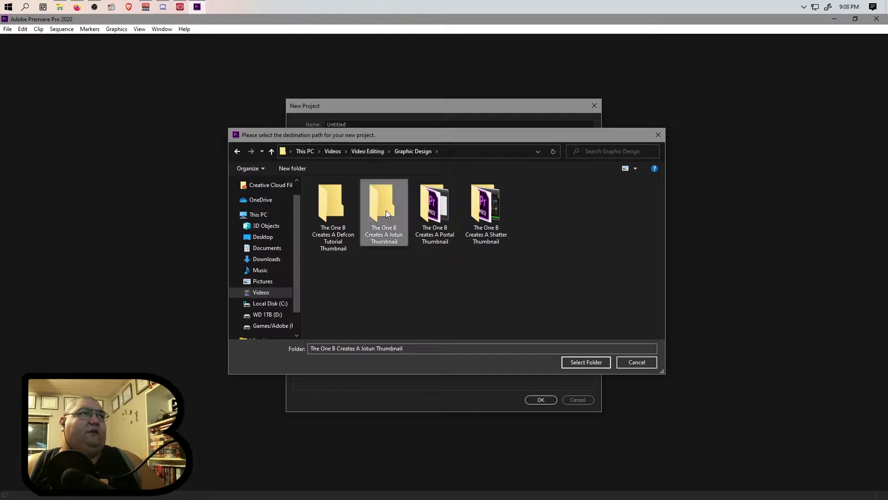
click(583, 362)
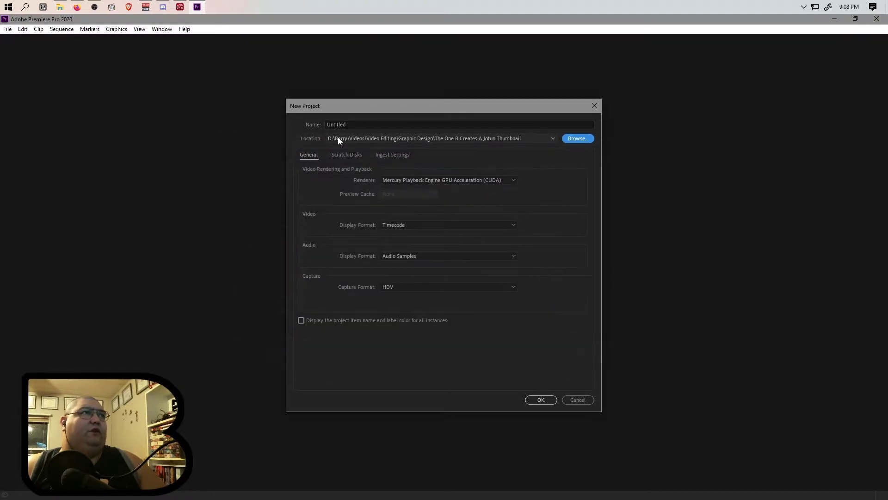
Name the project "The One B Creates A Jotun Thumbnail-v1" and create it.
double_click(416, 122)
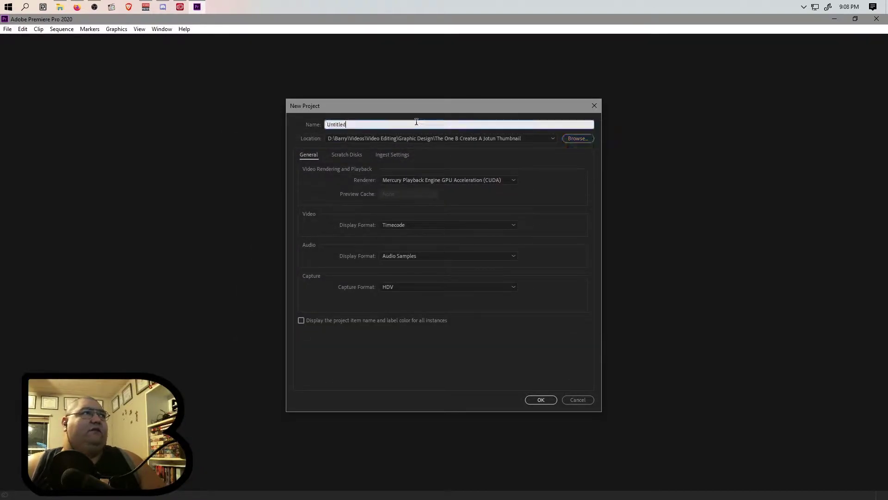
text(T)
text(he One B Create)
text(s A Jot)
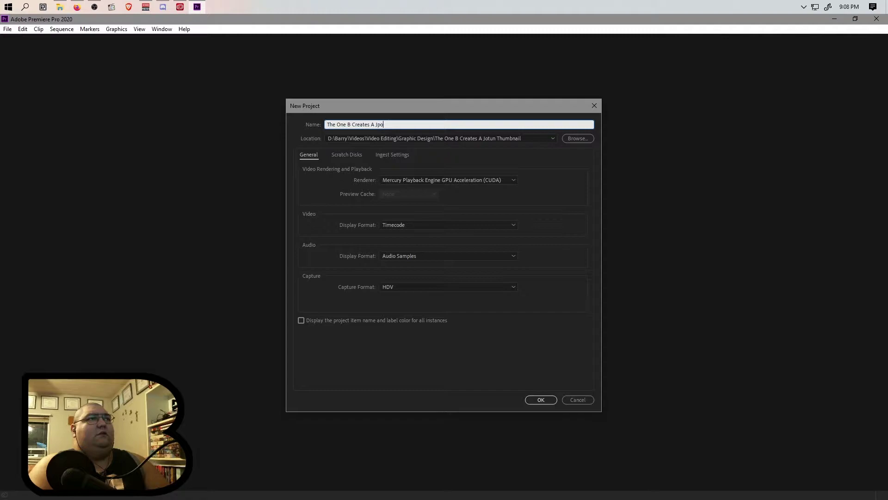
text(un Thumbnail-v1)
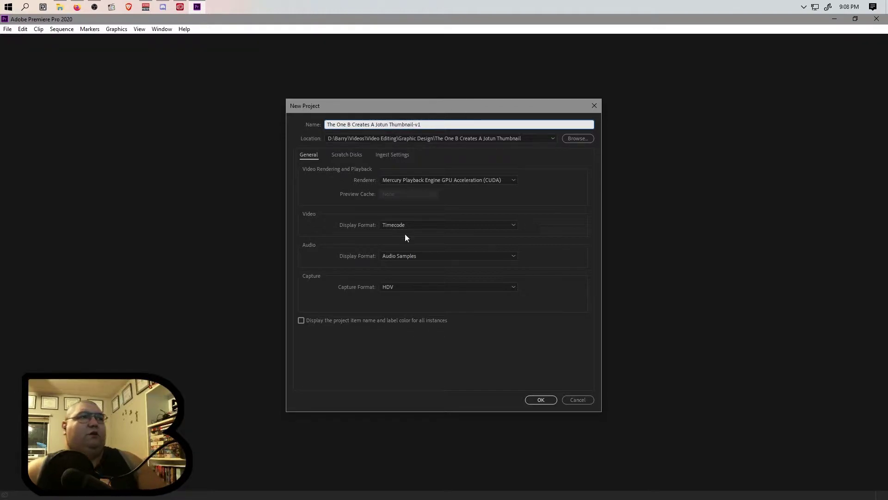
click(543, 403)
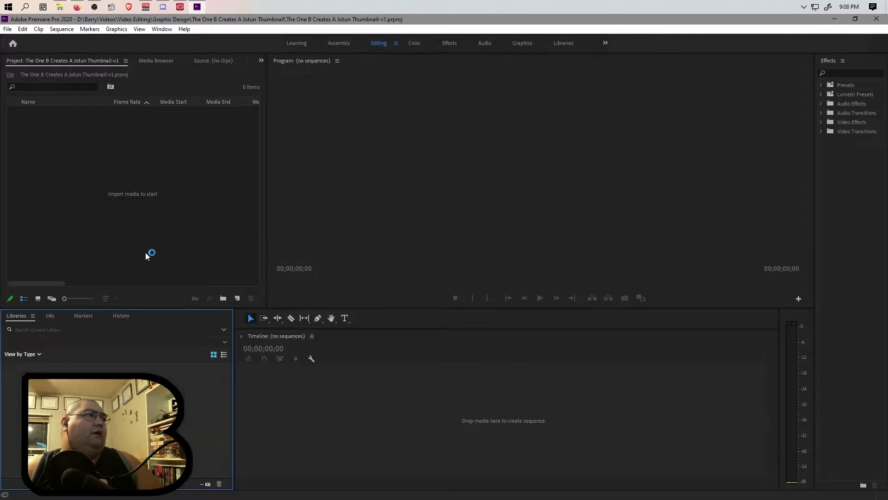
Dock the Project panel into the Libraries panel group and open the Videos folder in the Media Browser.
click(48, 70)
drag(48, 68, 38, 358)
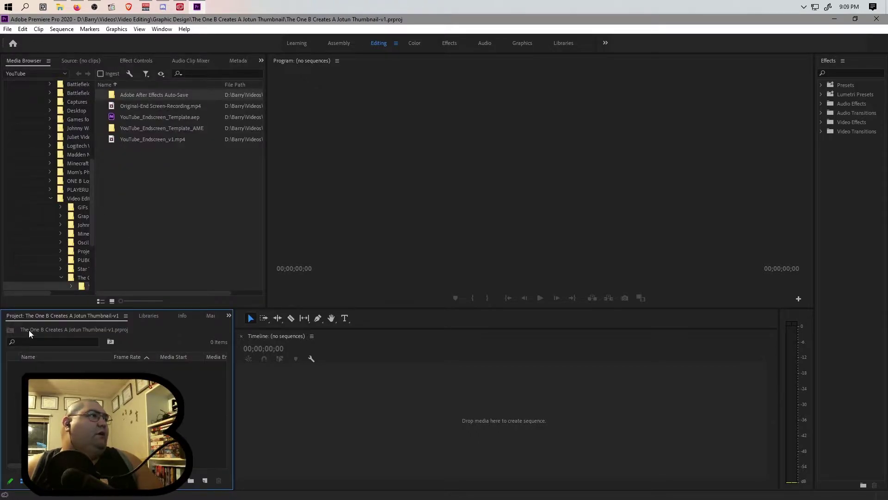
click(78, 199)
scroll(69, 185, up, 5)
click(63, 191)
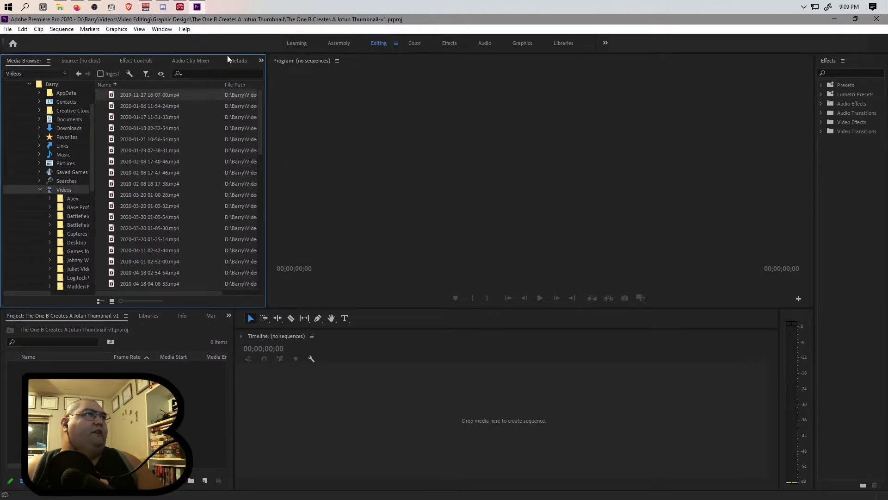
click(162, 29)
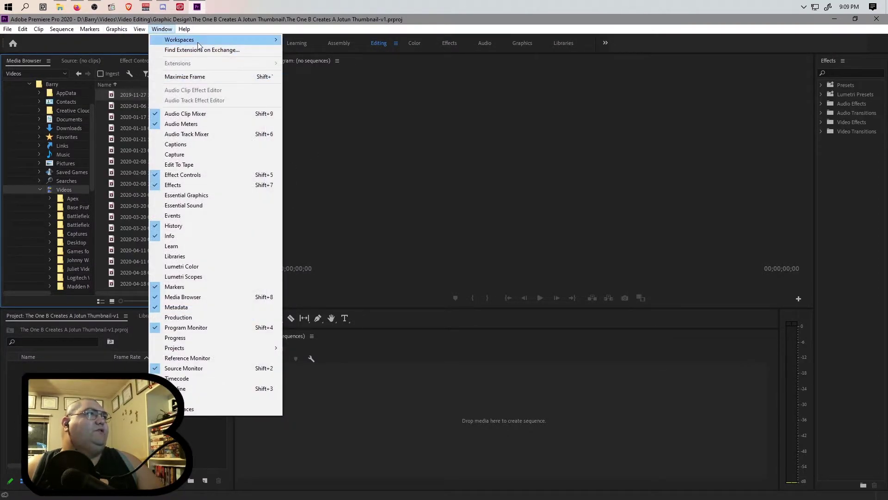
mouse_move(199, 42)
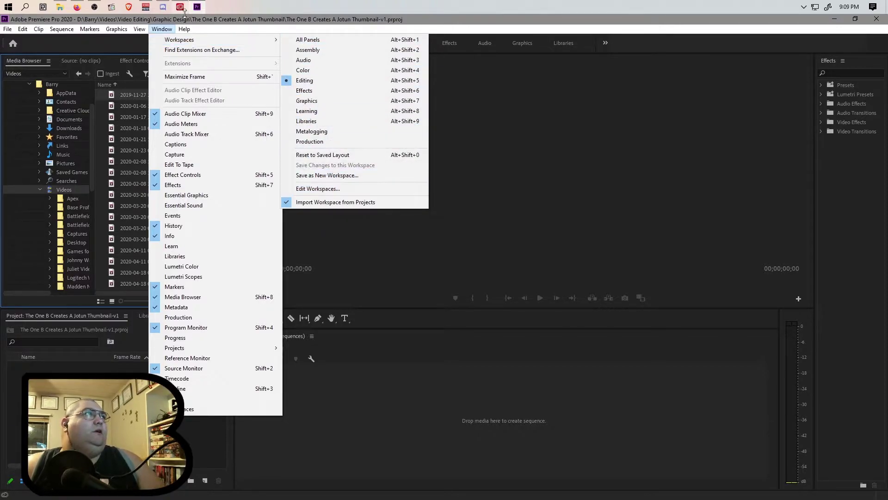
key(Escape)
key(Escape)
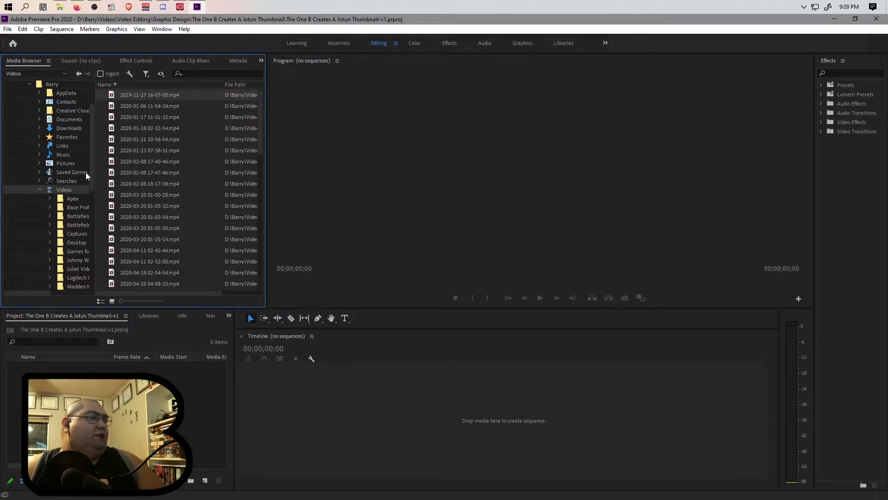
click(167, 389)
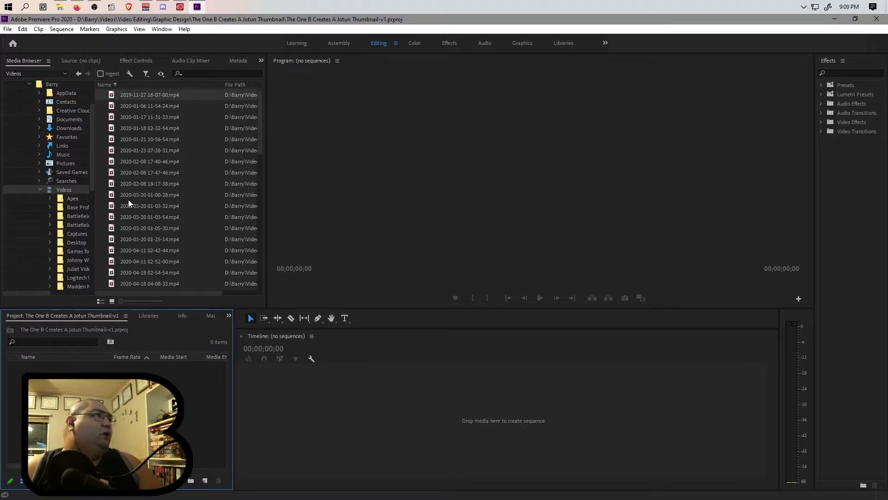
drag(146, 151, 107, 417)
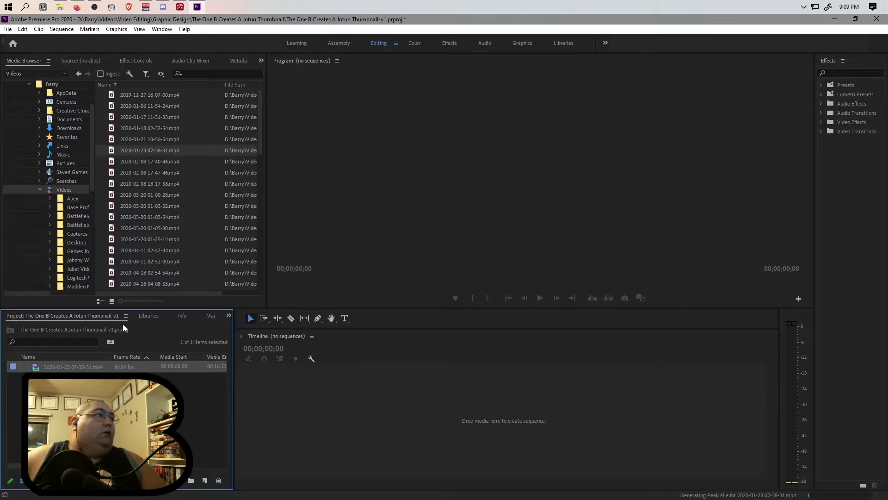
Import YouTube_Endscreen_v1.mp4 into the project from the YouTube folder under Video Editing, The One B.
scroll(141, 186, down, 5)
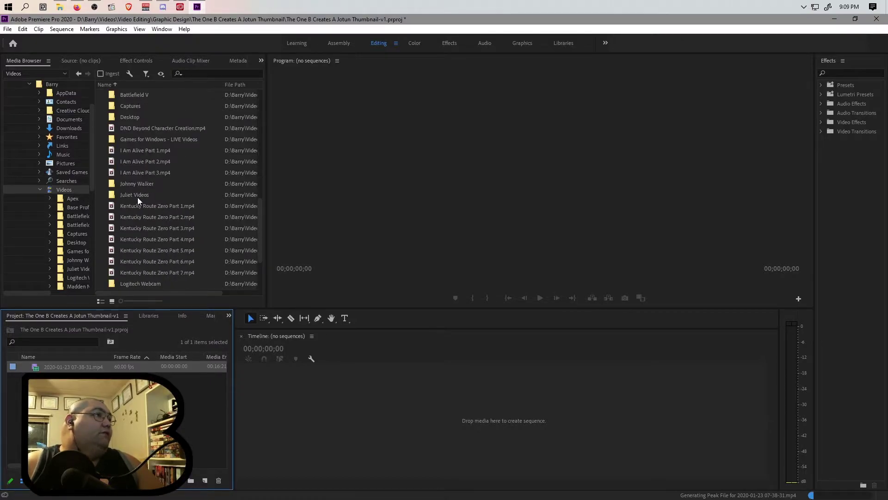
scroll(138, 197, down, 5)
scroll(65, 209, down, 4)
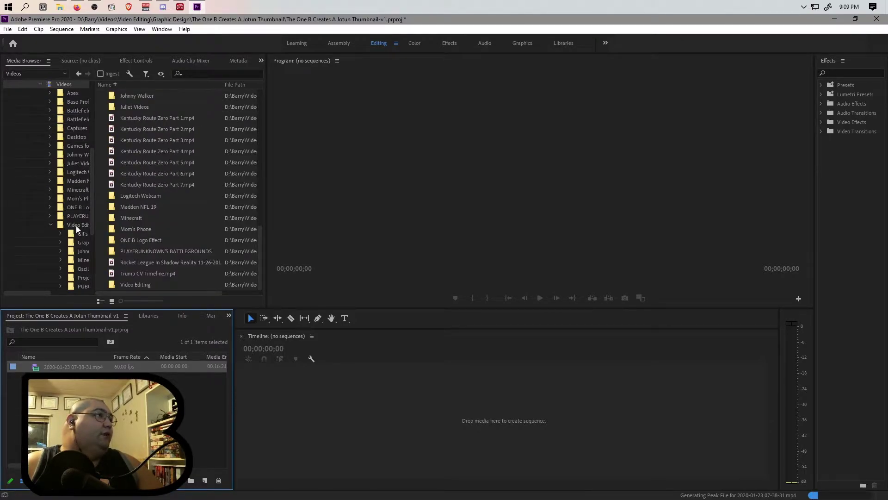
double_click(76, 225)
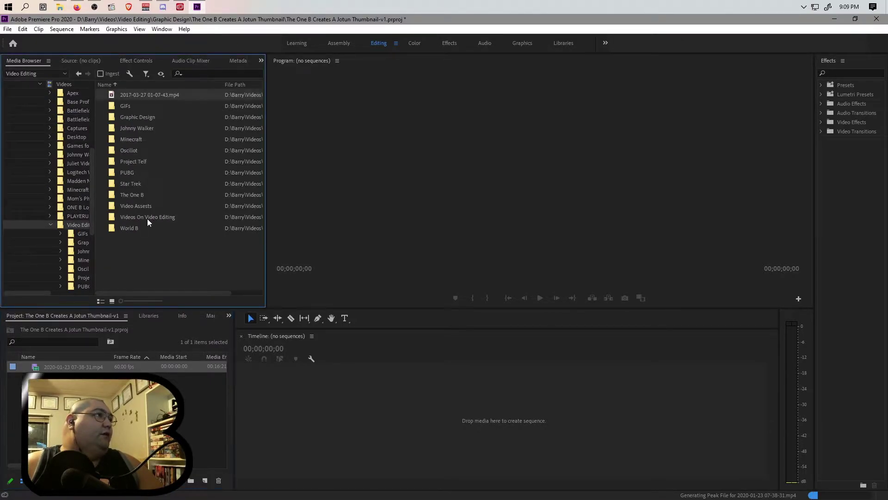
double_click(146, 194)
double_click(135, 94)
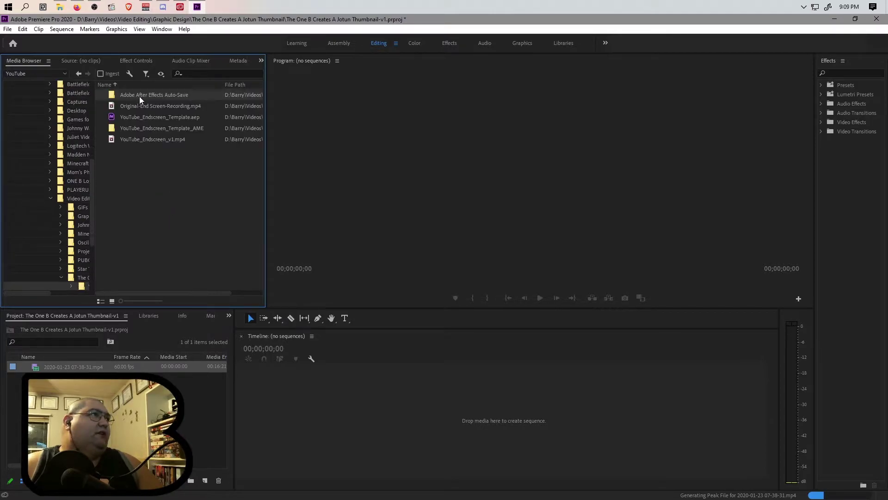
click(154, 140)
drag(152, 138, 162, 384)
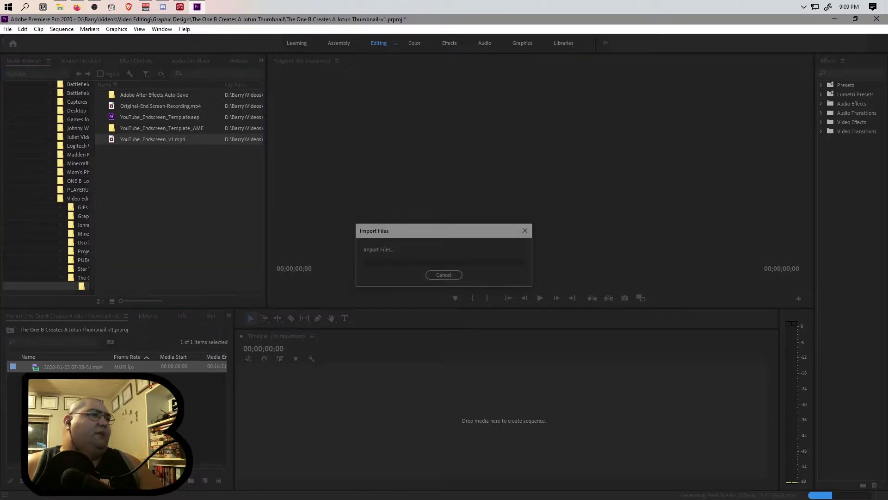
click(80, 368)
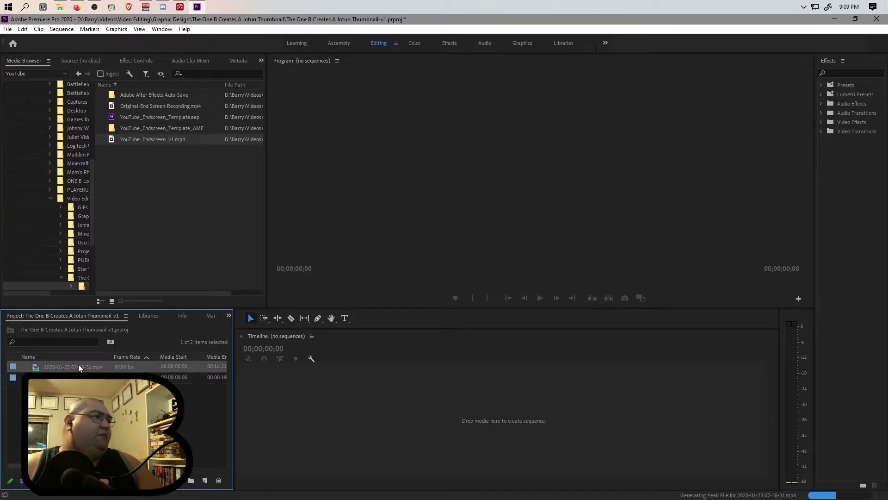
drag(226, 387, 294, 393)
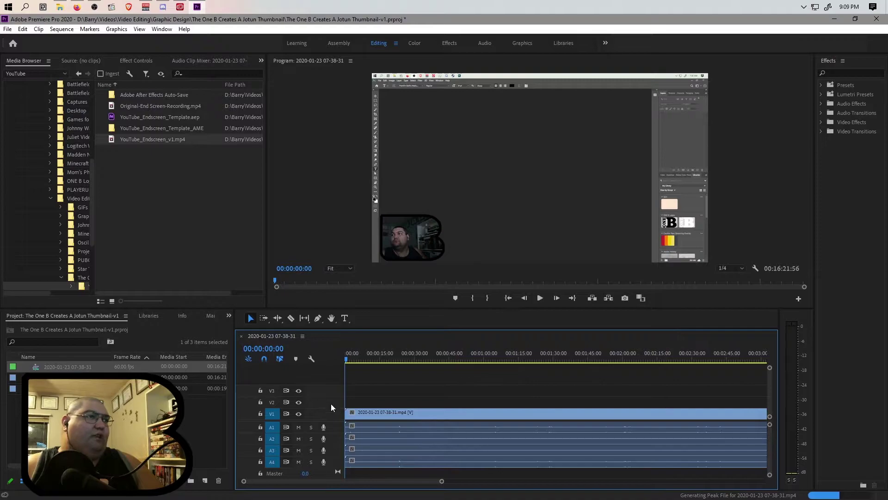
Unlink the clip's video and audio, and delete its audio from tracks A1, A2 and A3.
drag(442, 482, 308, 482)
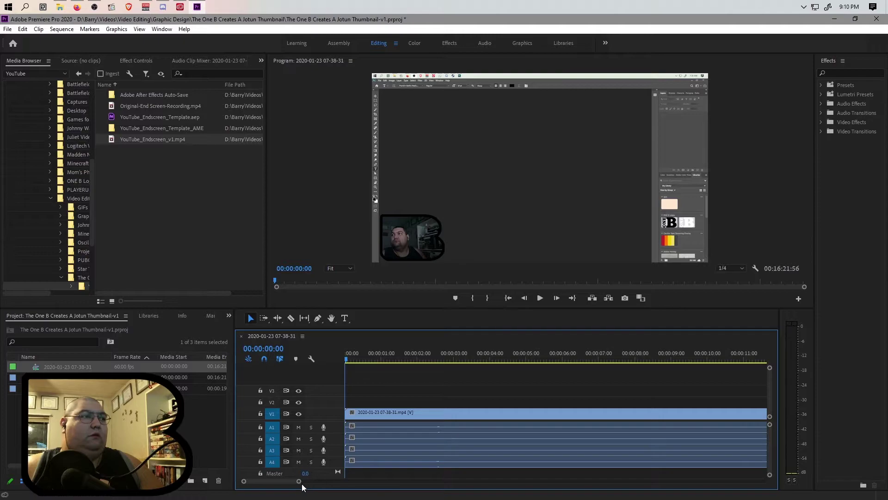
right_click(413, 428)
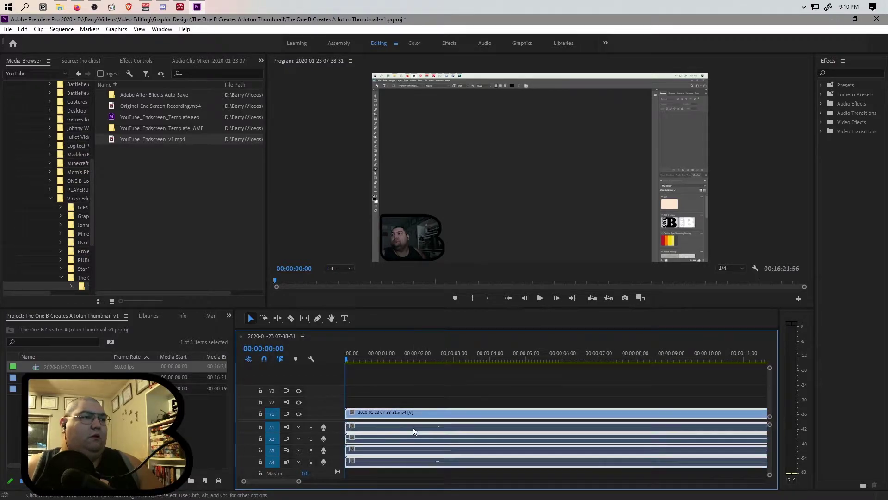
click(465, 196)
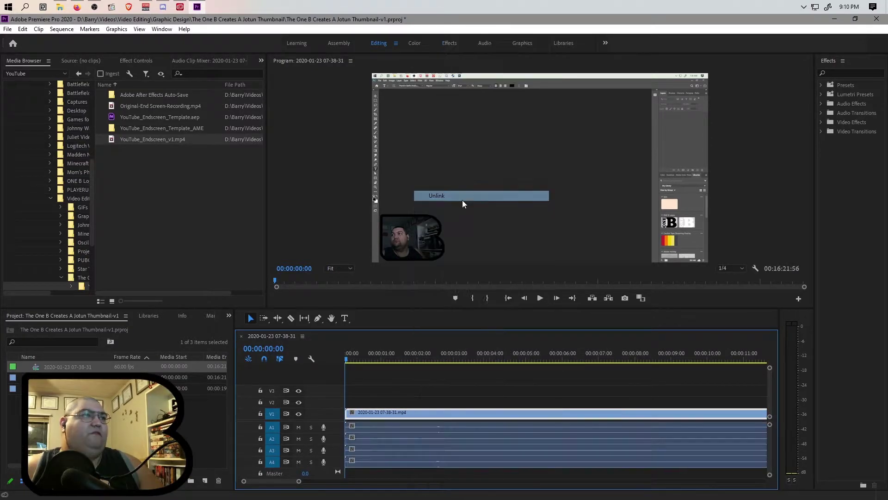
click(401, 426)
shift+click(401, 437)
shift+click(404, 448)
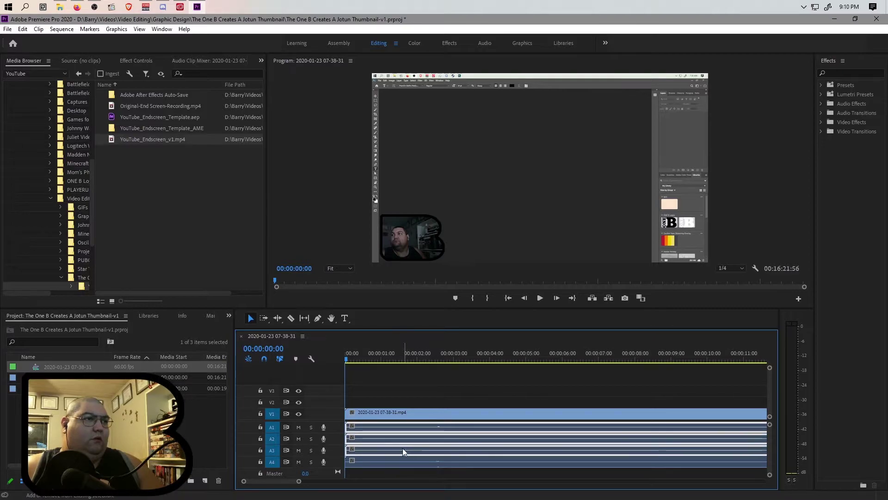
key(Delete)
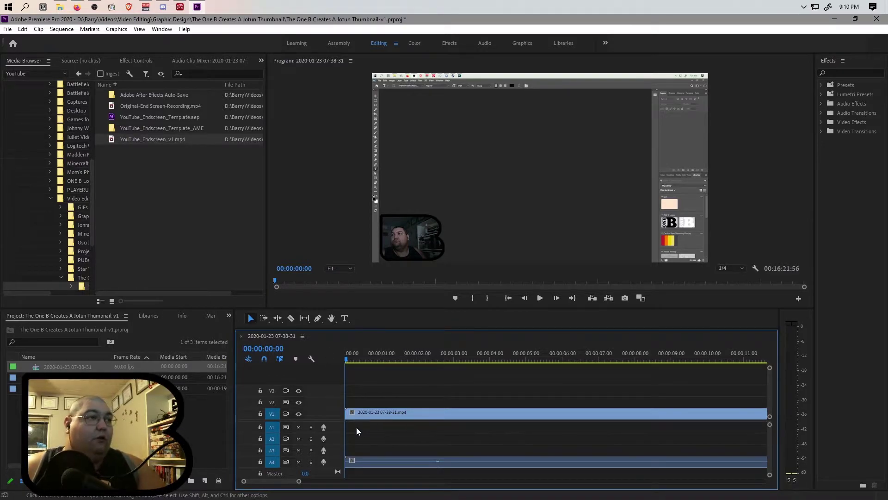
Delete all empty video and audio tracks from the sequence.
right_click(333, 401)
click(383, 353)
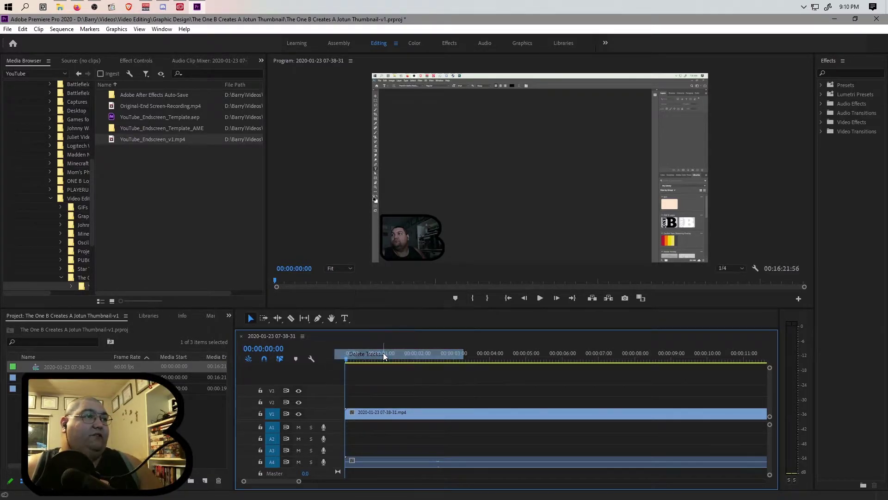
click(383, 216)
click(383, 257)
click(496, 209)
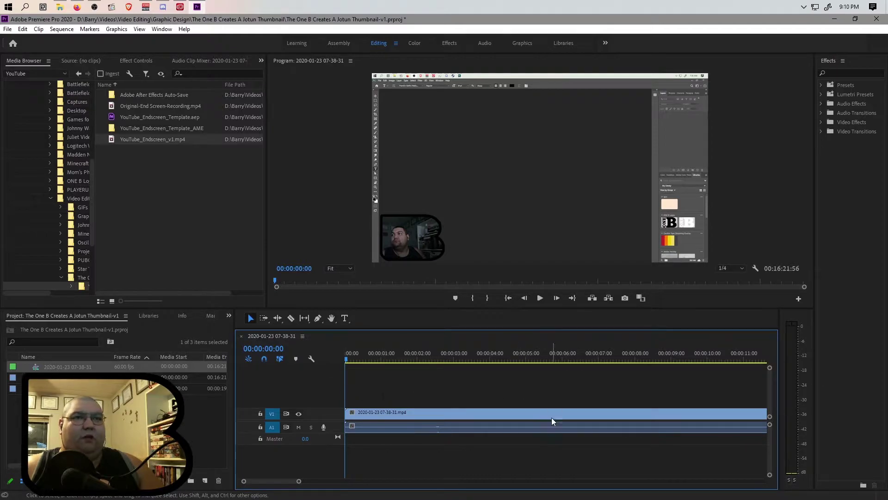
Play the opening seconds of the sequence and place the playhead at 00:00:02:25.
drag(300, 481, 477, 467)
key(space)
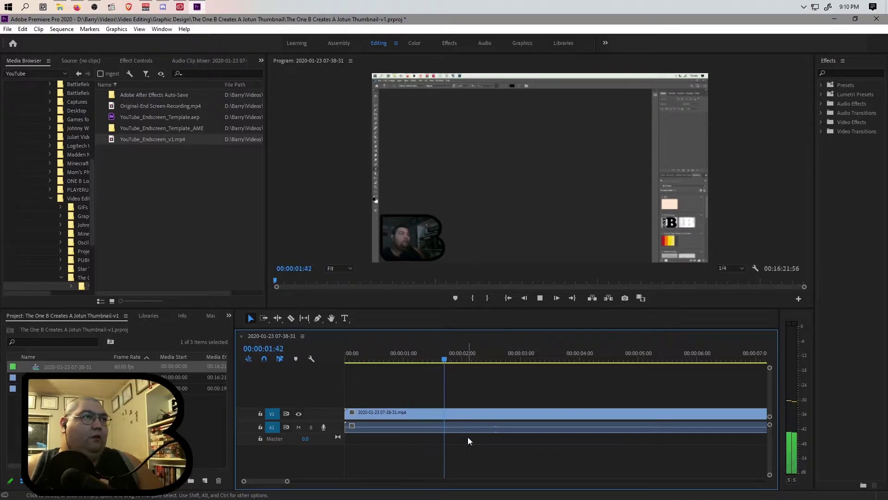
key(space)
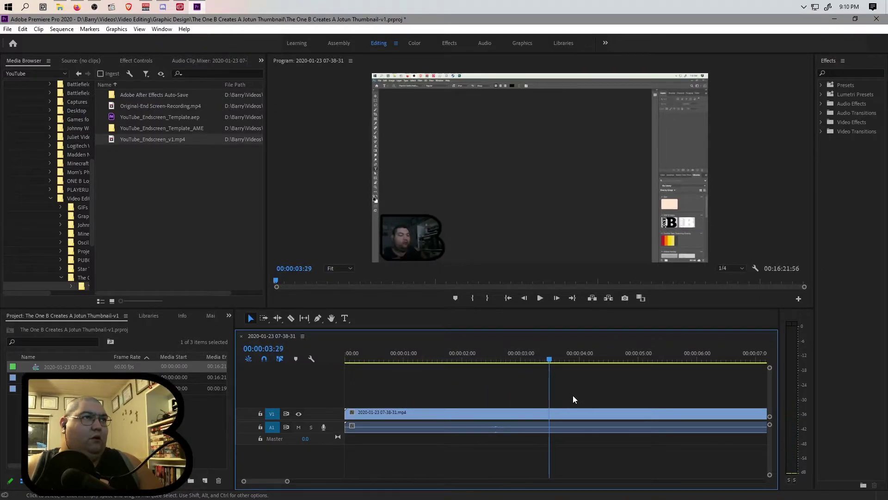
drag(551, 359, 486, 362)
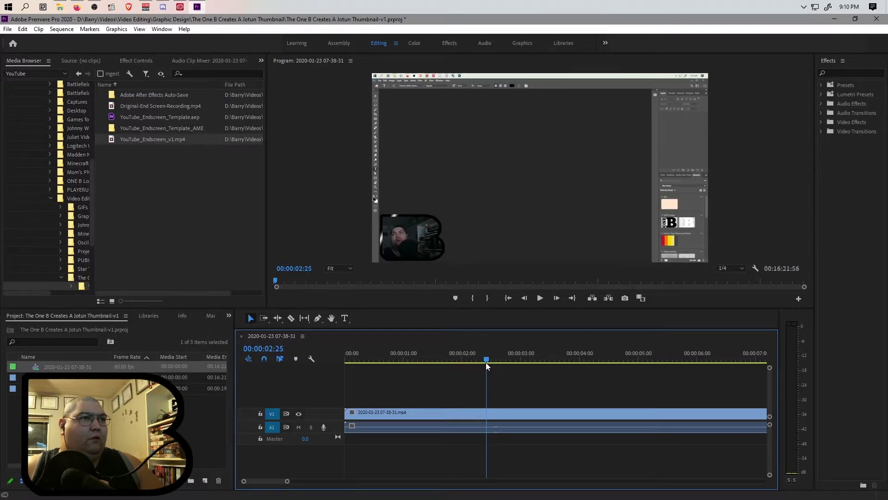
Link the video clip on V1 with the remaining audio clip on A1.
click(348, 415)
shift+click(364, 423)
right_click(366, 412)
click(411, 209)
Trim the linked clip's start to 00:00:02:25, close the resulting gap, and return the playhead to the sequence start.
drag(346, 413, 486, 413)
click(475, 412)
key(Delete)
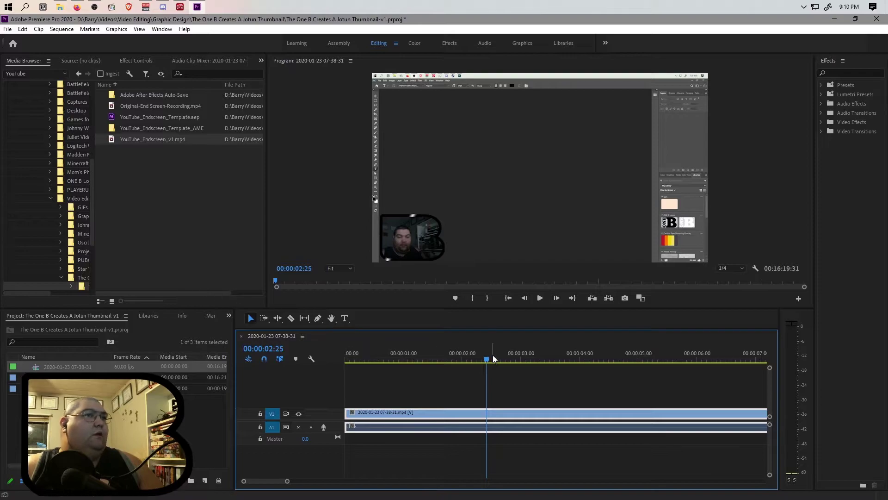
drag(487, 359, 290, 359)
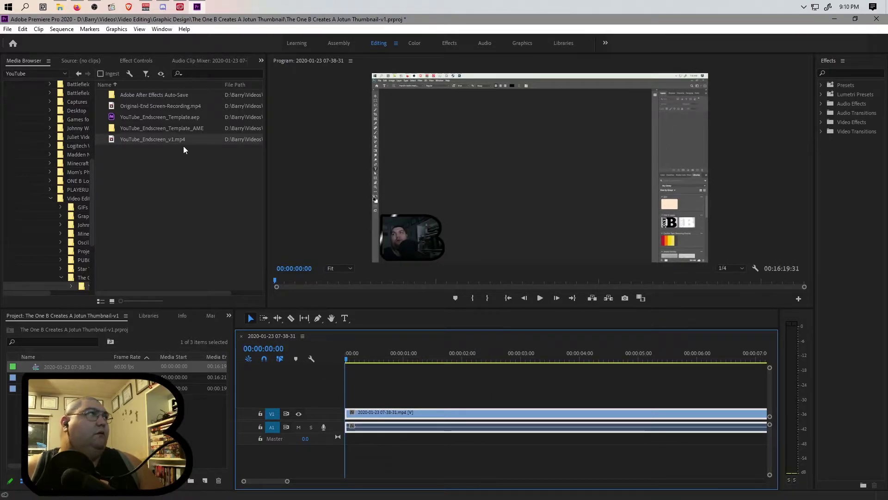
Set the recording clip's audio volume level to 15 dB.
click(131, 60)
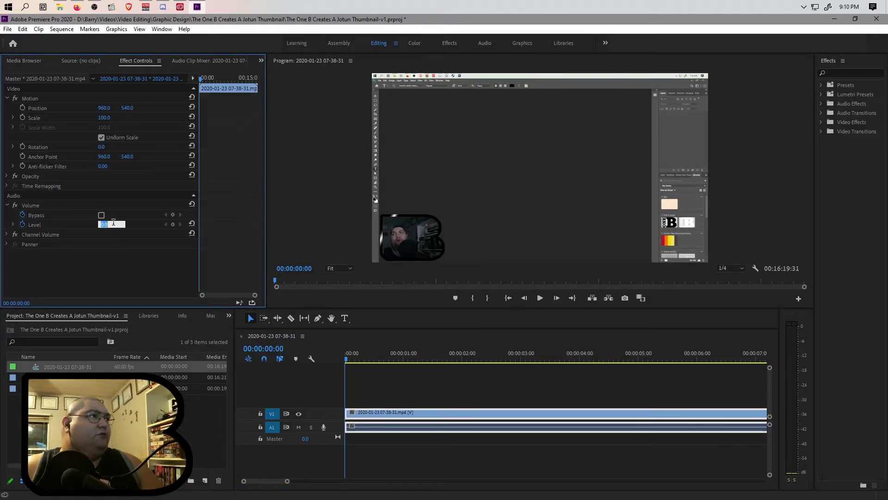
text(15)
key(Return)
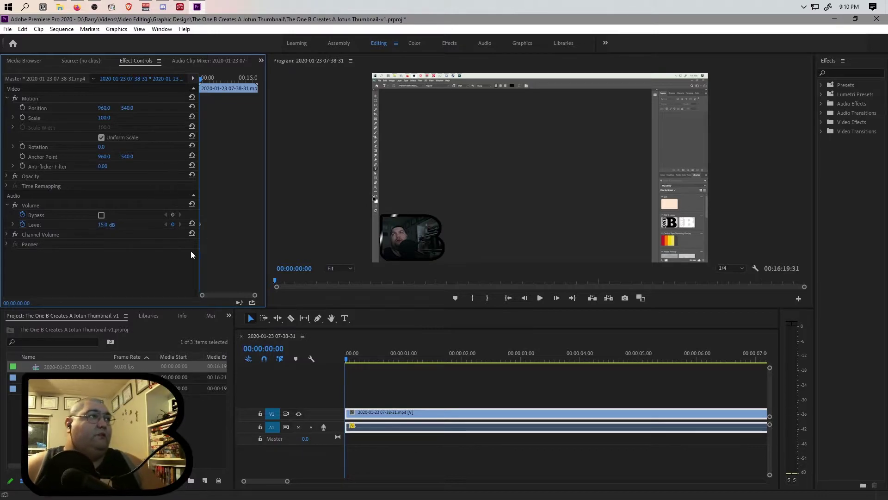
Place the playhead near the end of the recording at 00:16:19:14 and enlarge audio track A1 to show its waveform.
click(298, 444)
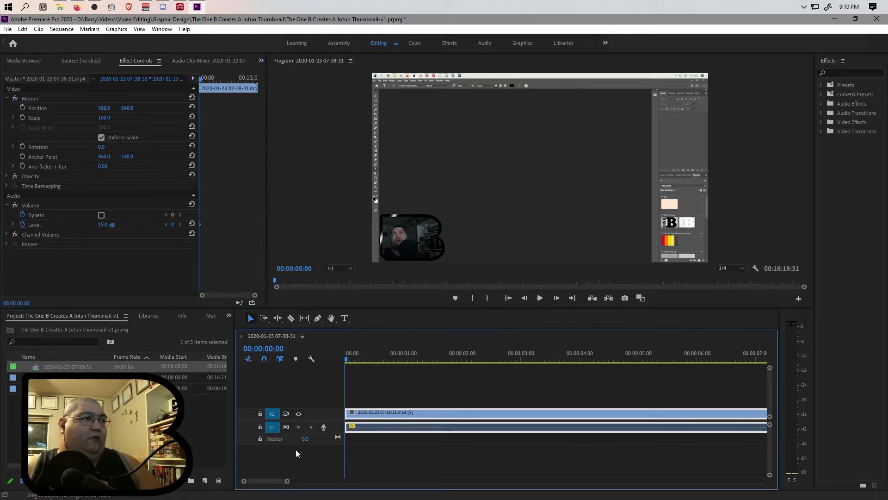
drag(285, 482, 571, 474)
click(625, 359)
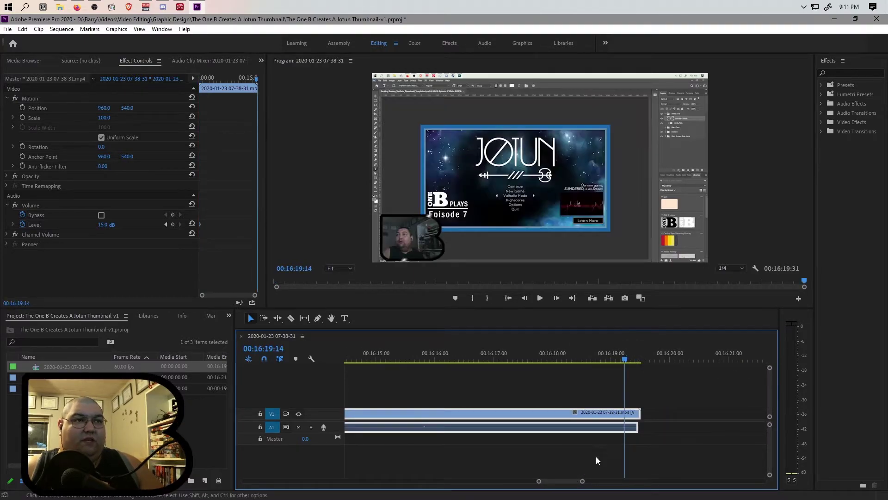
drag(770, 424, 770, 429)
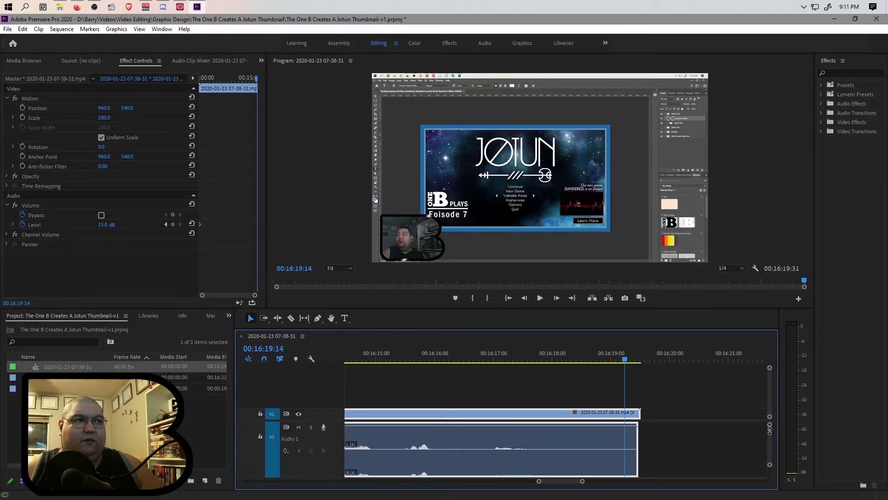
Play the closing seconds of the recording to find where the speech ends.
drag(624, 360, 421, 358)
click(438, 360)
key(space)
drag(539, 481, 517, 482)
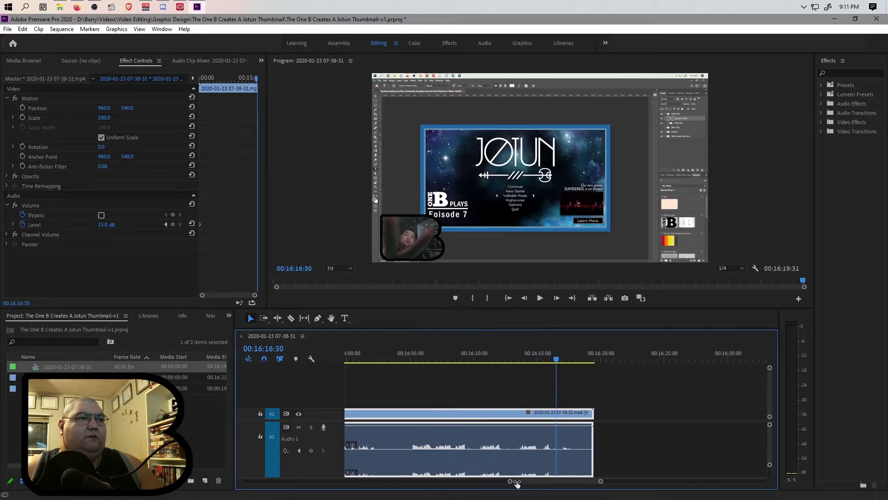
click(371, 360)
key(space)
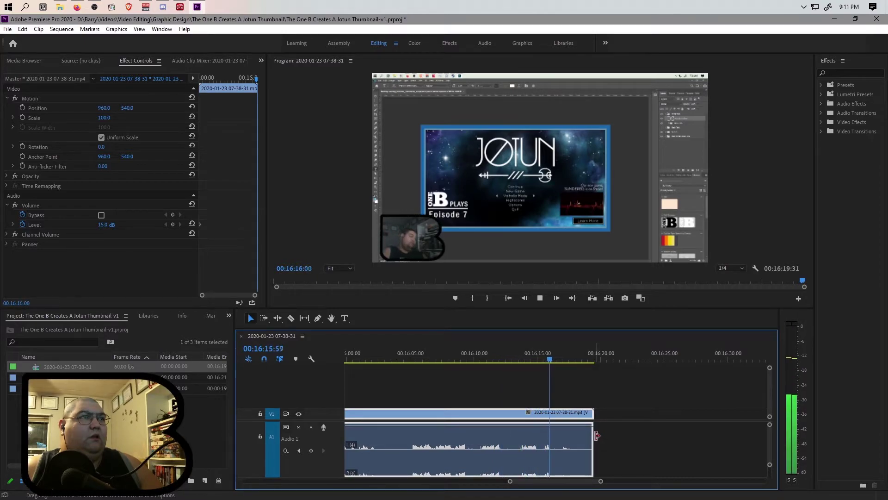
key(space)
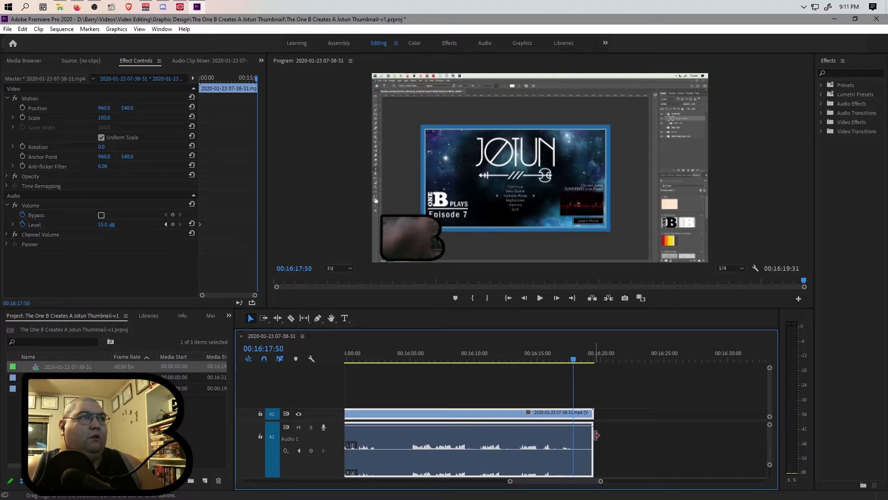
Trim the recording's end to 00:16:17:37 and place YouTube_Endscreen_v1.mp4 directly after it on V1 and A1.
drag(573, 361, 570, 361)
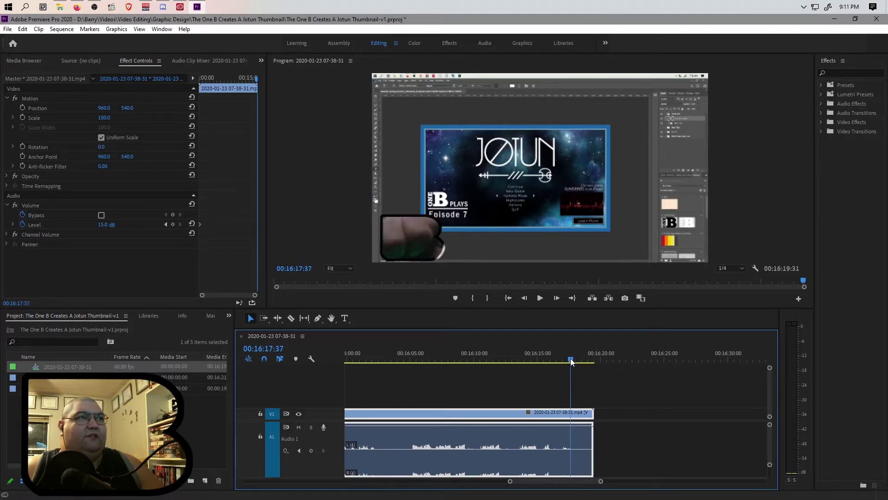
drag(584, 429, 572, 428)
drag(65, 388, 579, 435)
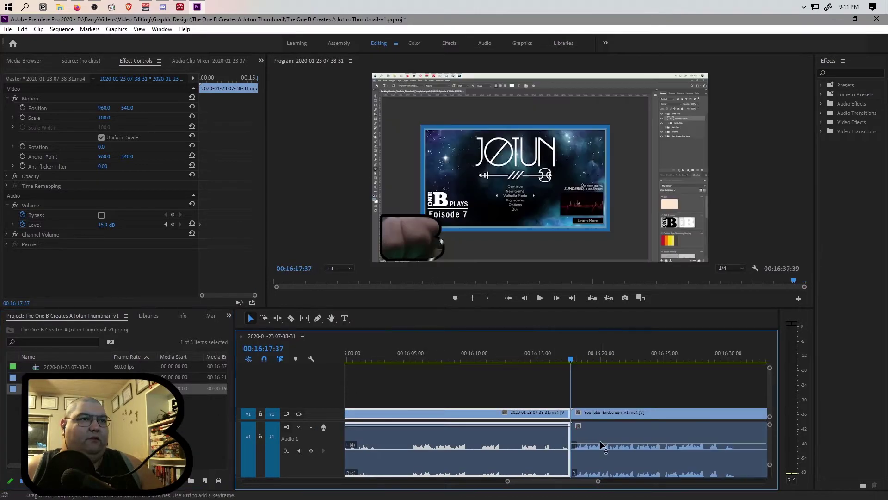
Set the endscreen clip's audio volume level to 15 dB and show the whole sequence on the timeline.
click(103, 225)
text(15)
key(Return)
drag(507, 481, 213, 485)
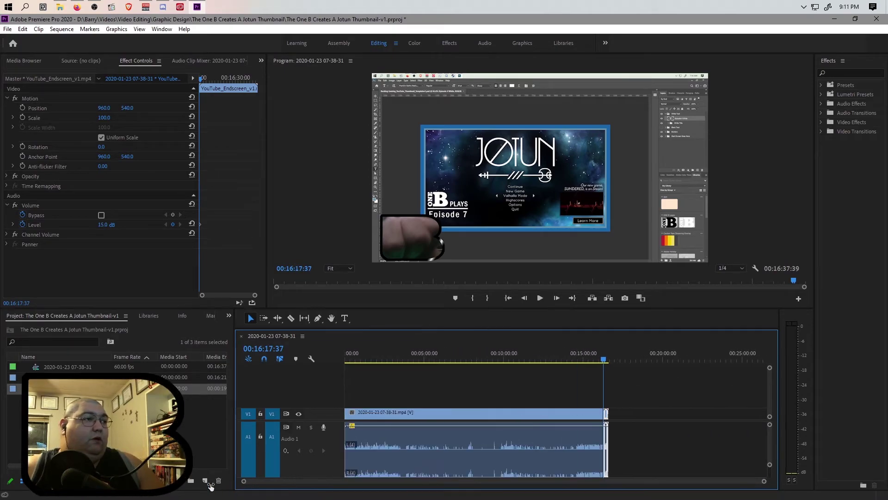
Save the project and open the media export settings for the sequence.
click(8, 29)
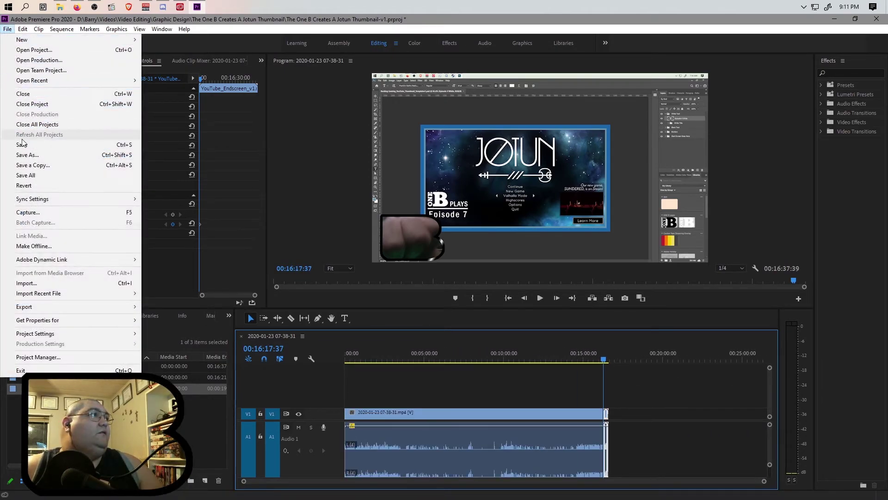
click(30, 123)
click(7, 29)
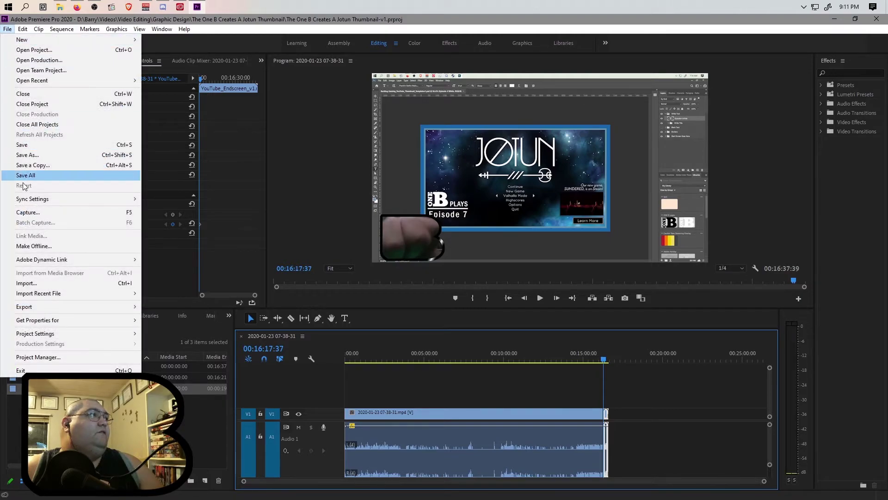
mouse_move(53, 307)
click(164, 307)
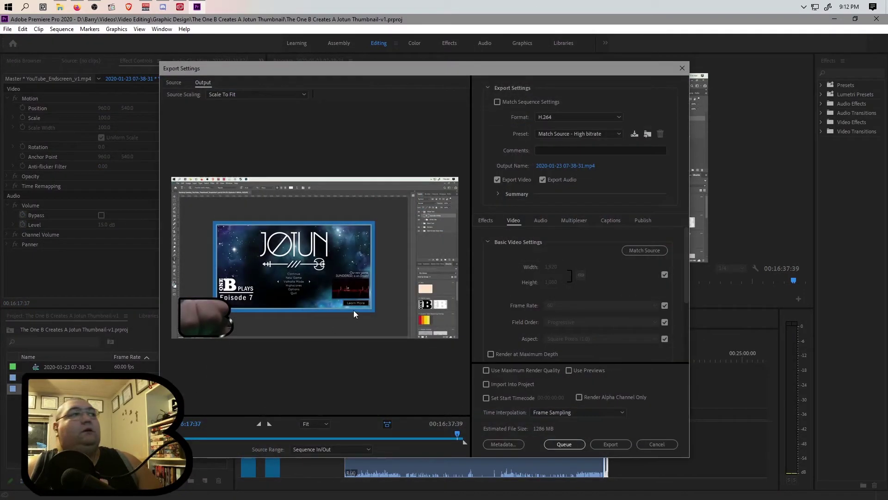
Choose the folder The One B Creates A Jotun Thumbnail, inside Graphic Design, as the export's output location.
click(572, 168)
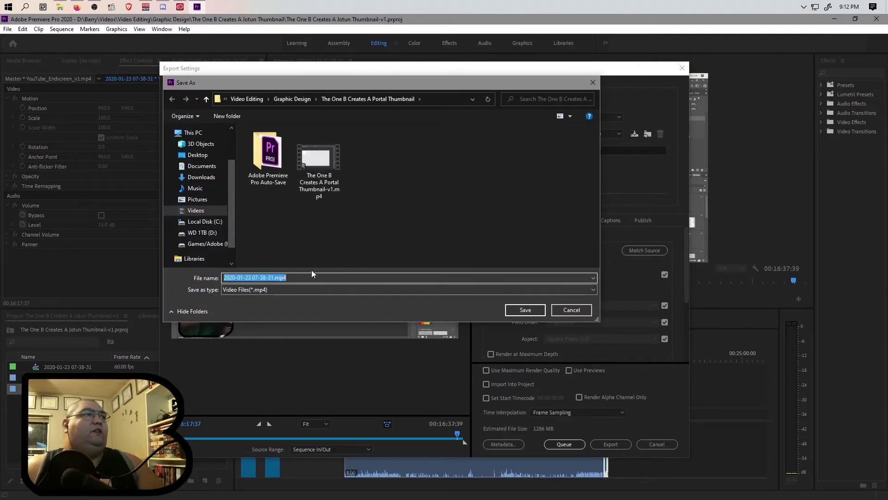
click(301, 99)
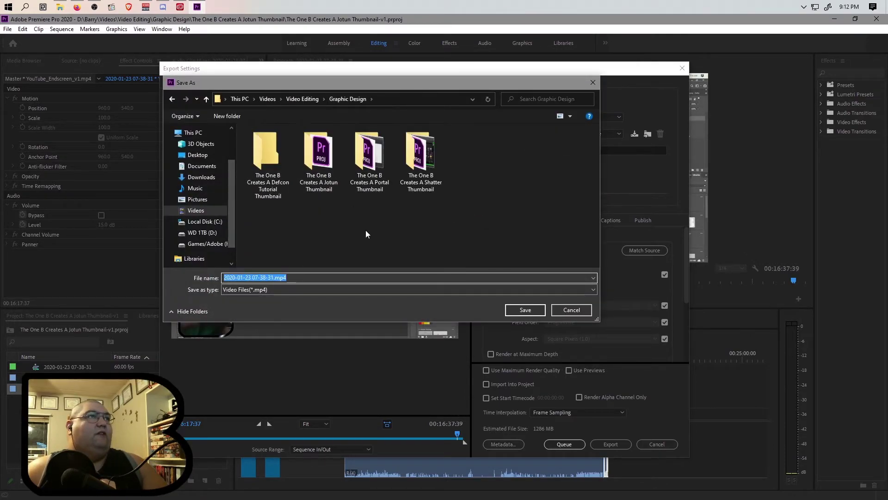
double_click(314, 158)
Name the output file The One B Creates A Jotun Thumbnail-v1.mp4 and send the H.264 export to the queue.
click(275, 278)
drag(274, 278, 157, 282)
text(The ONe B Creates A Thumbnail)
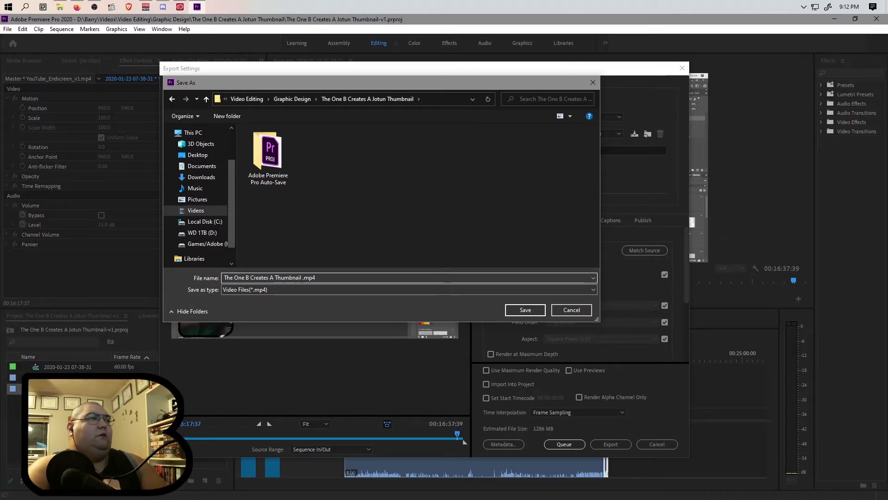
key(BackSpace)
key(BackSpace)
key(BackSpace)
key(BackSpace)
key(BackSpace)
key(BackSpace)
key(BackSpace)
key(BackSpace)
key(BackSpace)
text(Jo)
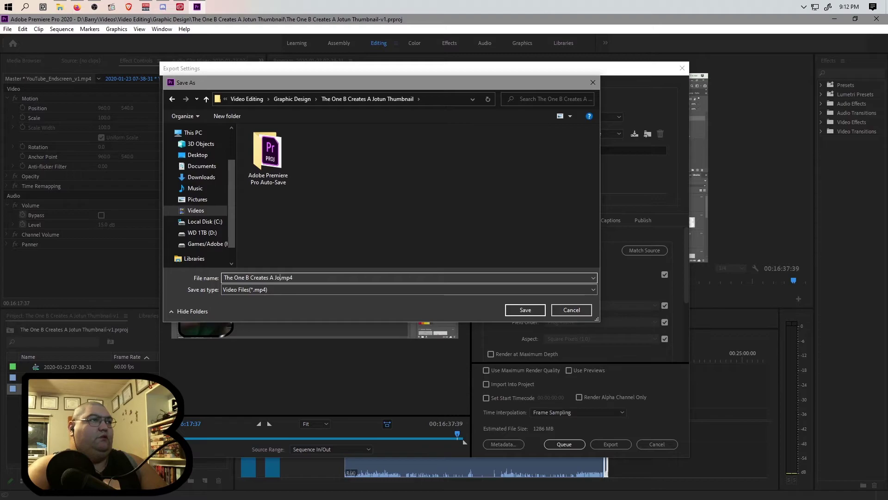
text(tun Thumbnail-v1)
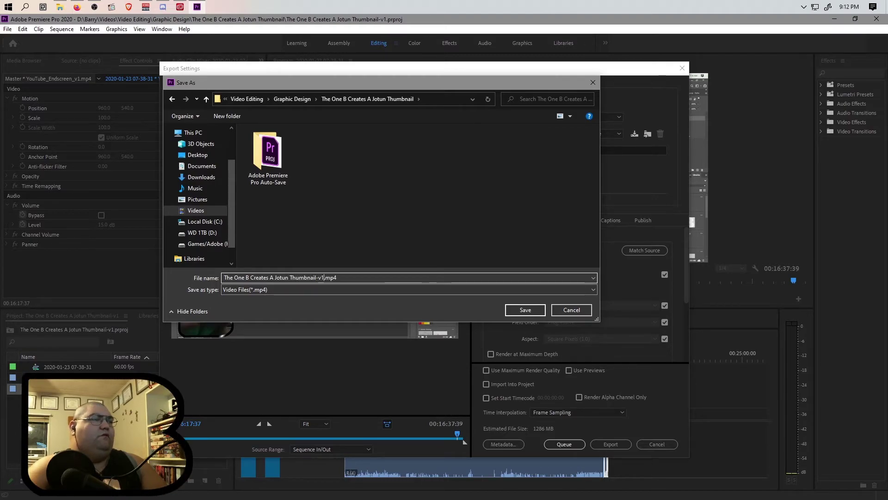
click(526, 310)
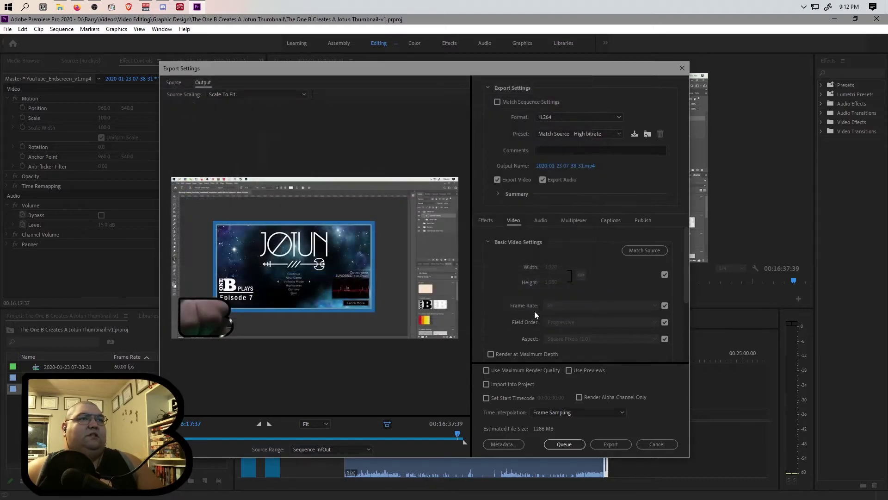
click(563, 444)
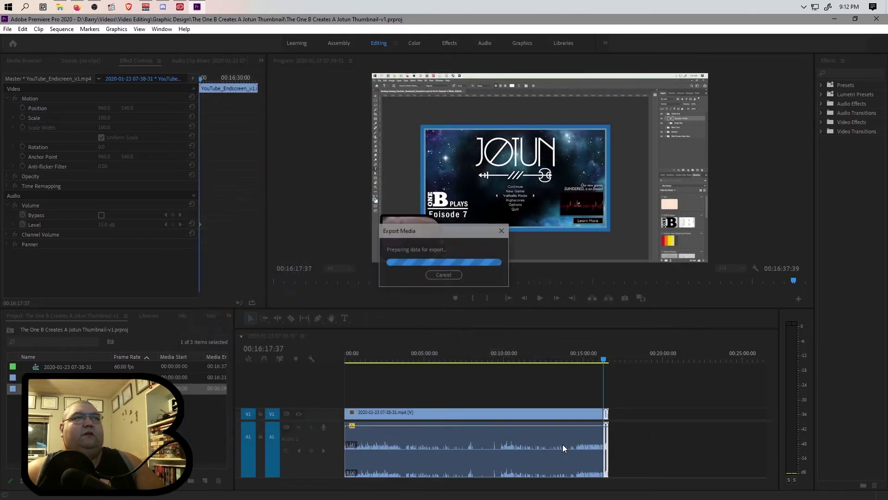